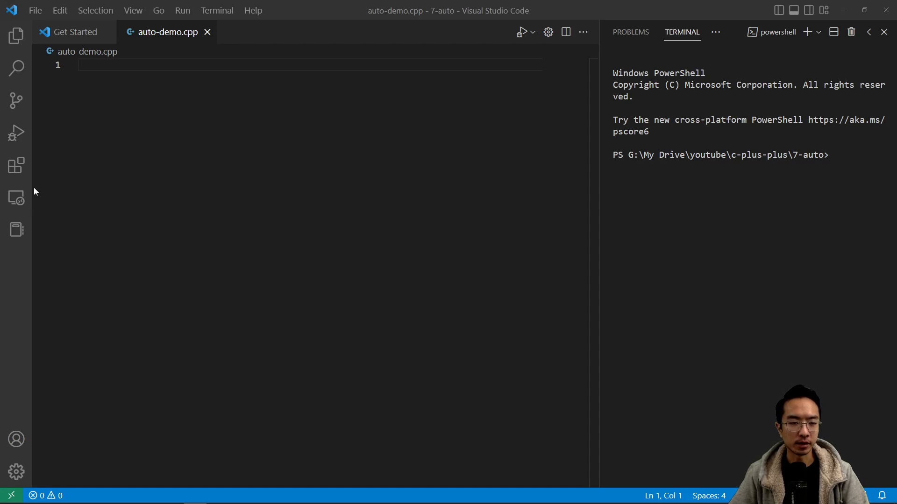
Write #include <iostream> and an int main() body with braces and return 0;.
{"action": "left_click", "coordinate": [103, 90]}
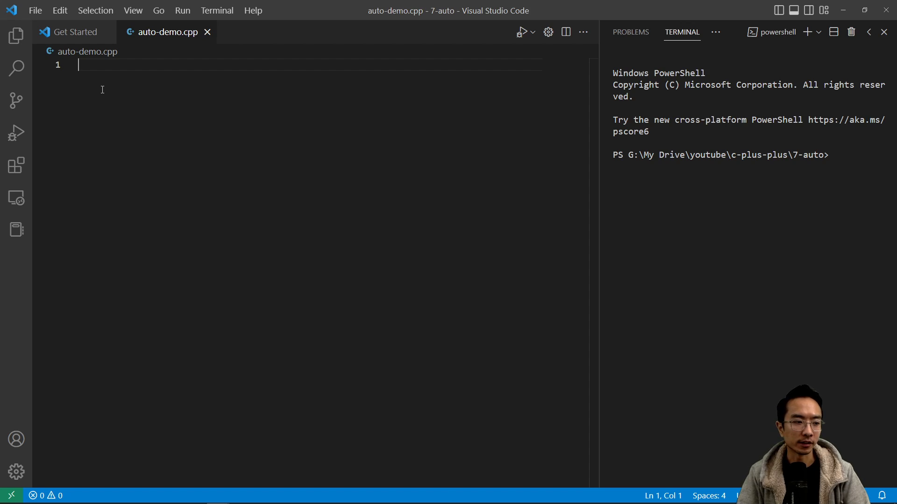
{"action": "type", "text": "#include "}
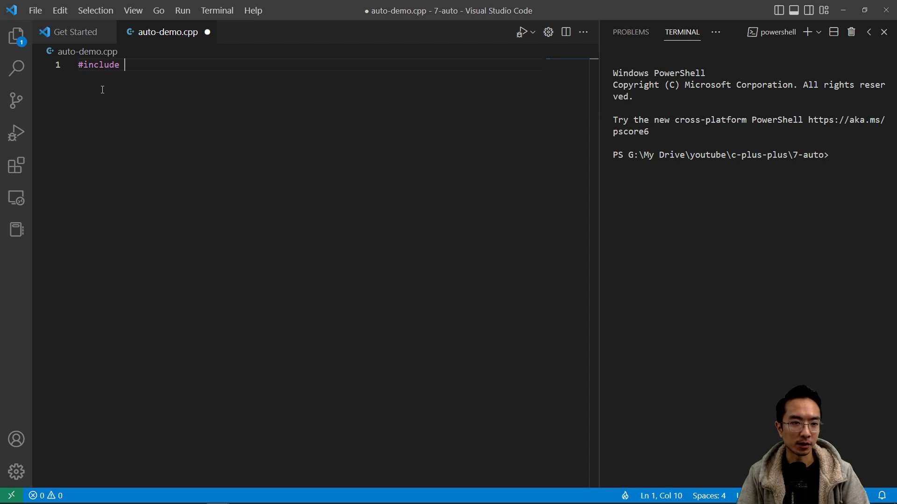
{"action": "type", "text": "<iostream>"}
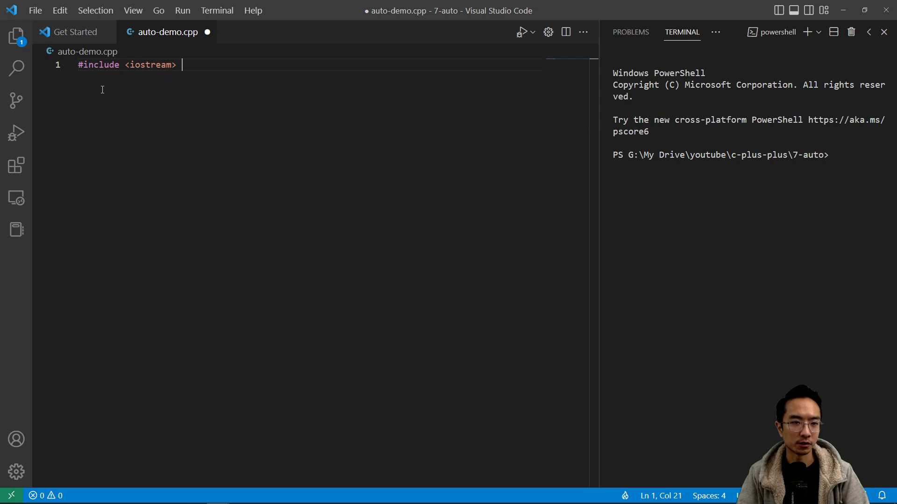
{"action": "key", "text": "Return"}
{"action": "key", "text": "Return"}
{"action": "type", "text": "int main()"}
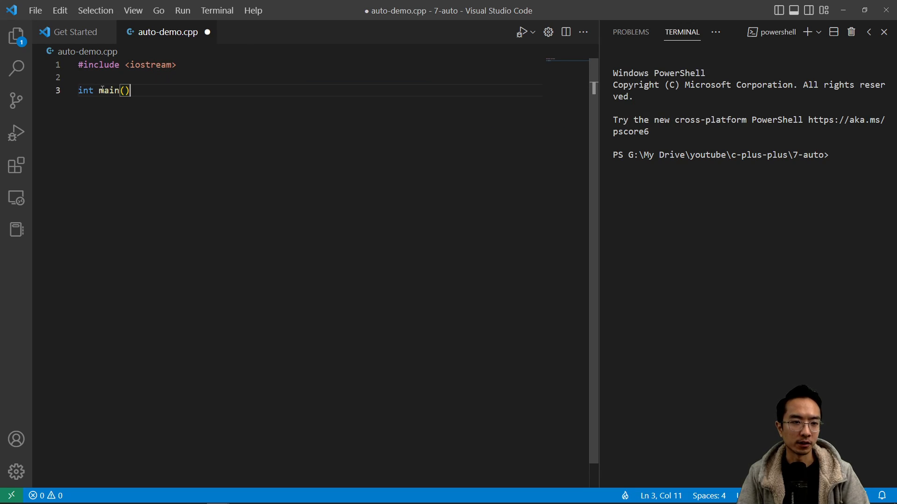
{"action": "key", "text": "End"}
{"action": "key", "text": "Return"}
{"action": "type", "text": "{"}
{"action": "key", "text": "Return"}
{"action": "key", "text": "Return"}
{"action": "type", "text": "r"}
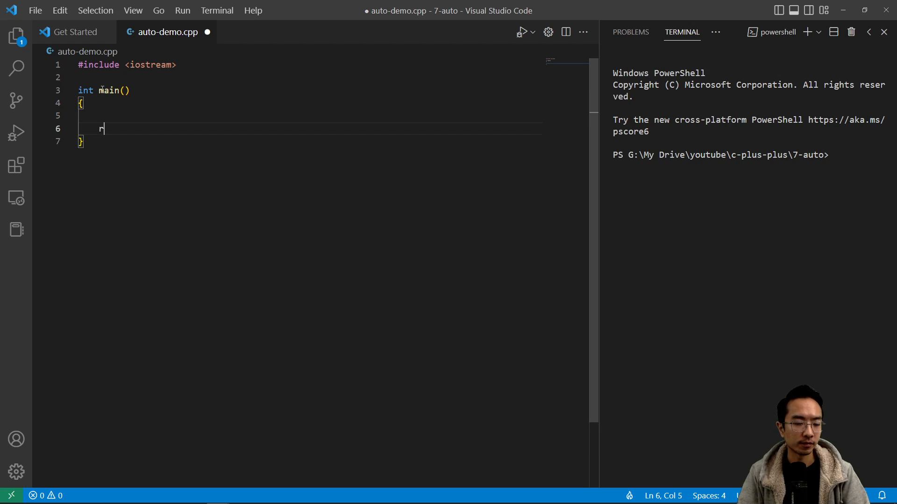
{"action": "type", "text": "eturn"}
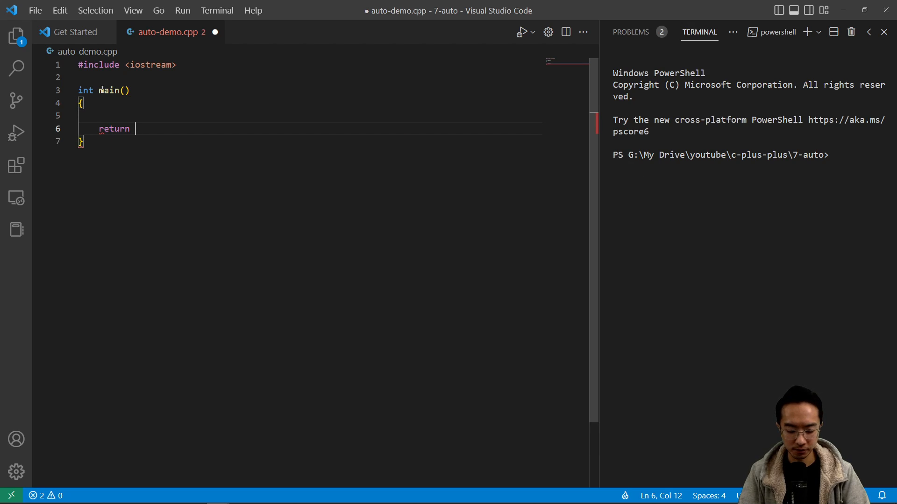
{"action": "type", "text": " 0;"}
{"action": "key", "text": "Up"}
{"action": "key", "text": "Tab"}
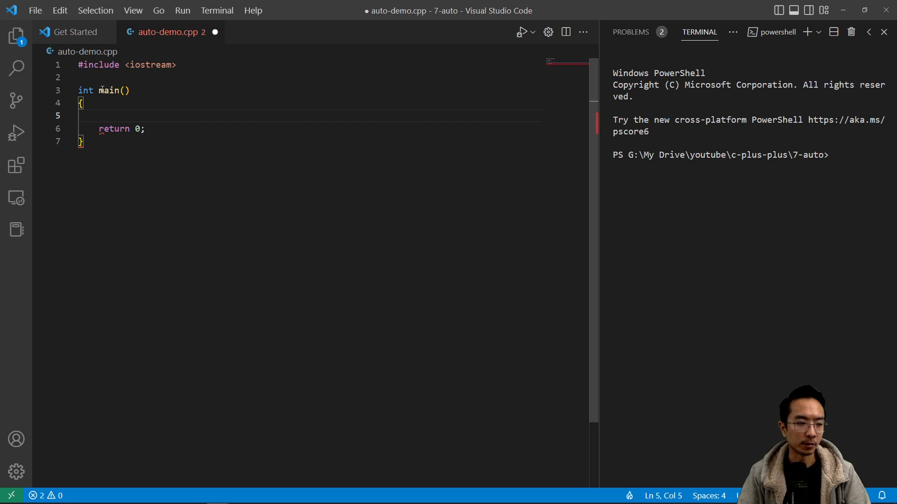
{"action": "type", "text": "auto "}
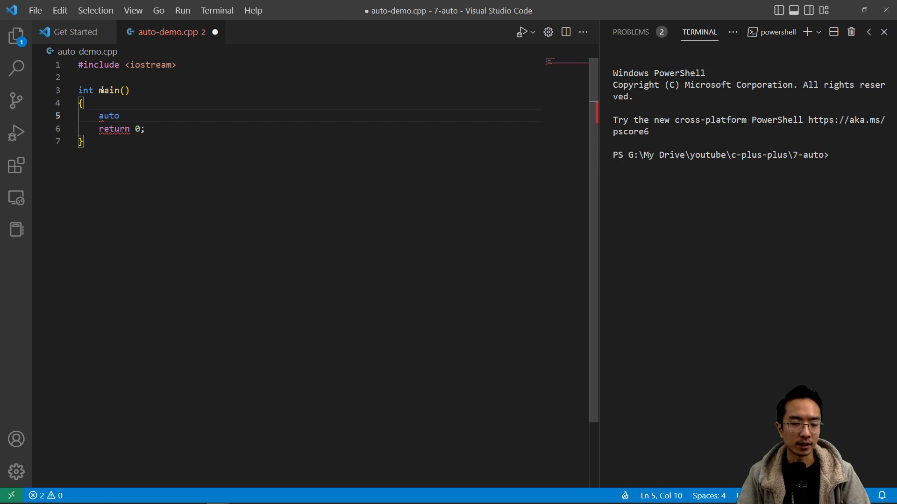
{"action": "type", "text": "my"}
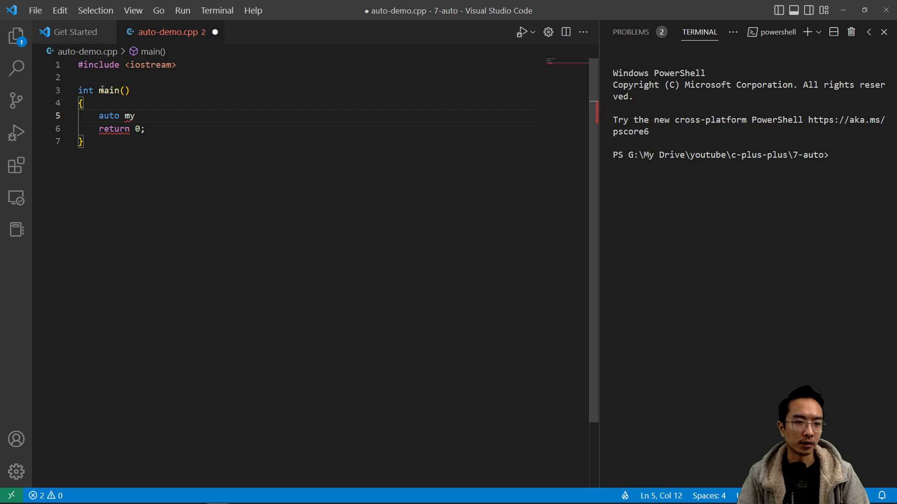
{"action": "type", "text": "steryV"}
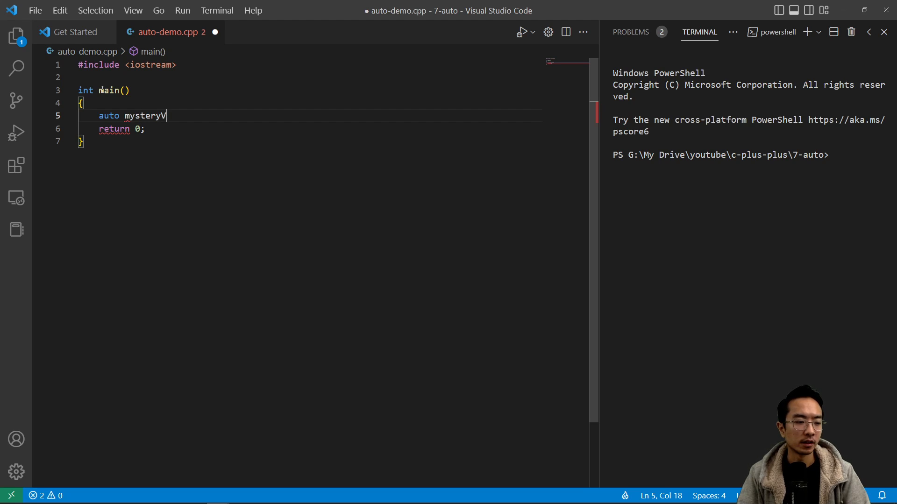
{"action": "type", "text": "ar1 = "}
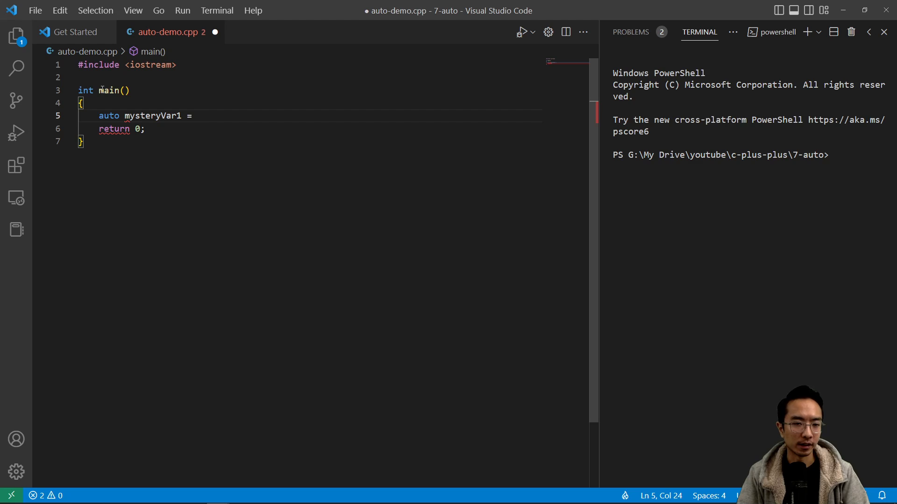
{"action": "type", "text": "\"kevin\";"}
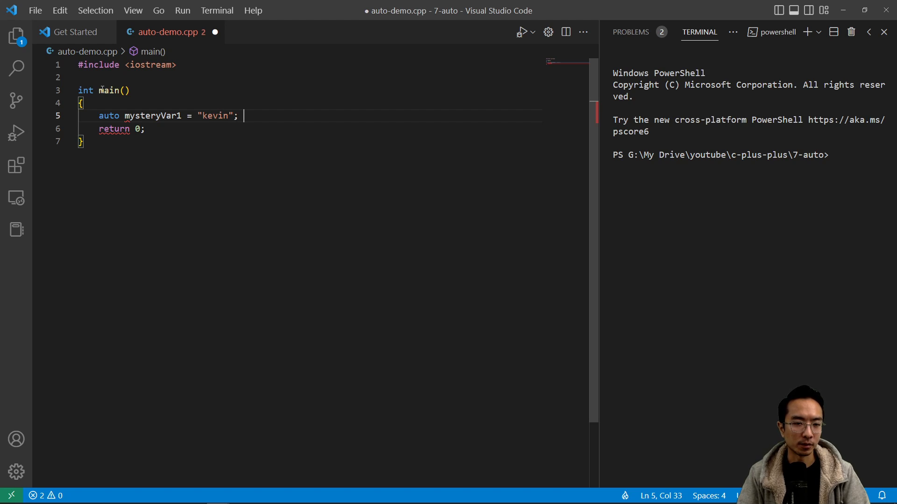
Declare auto mysteryVar1 = "kevin" and auto mysteryVar2 = 1.23423 inside main.
{"action": "key", "text": "Return"}
{"action": "type", "text": "tuo"}
{"action": "key", "text": "BackSpace"}
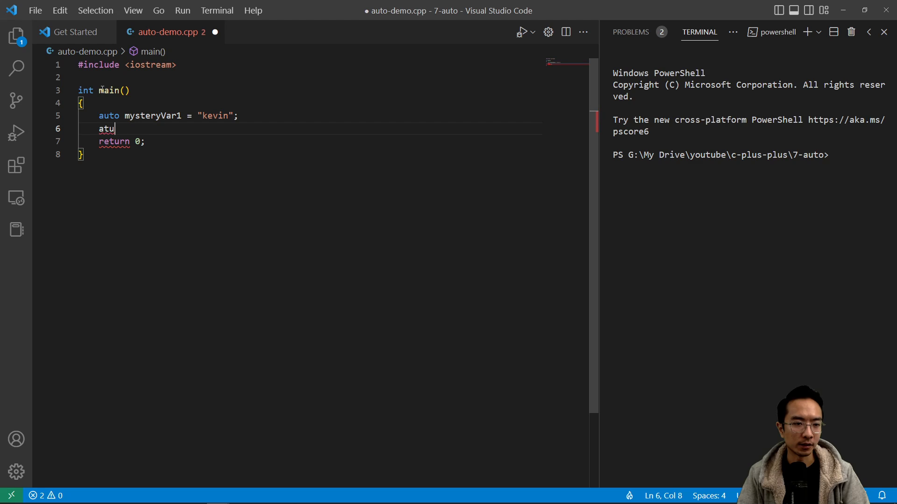
{"action": "key", "text": "BackSpace"}
{"action": "key", "text": "BackSpace"}
{"action": "type", "text": "uto "}
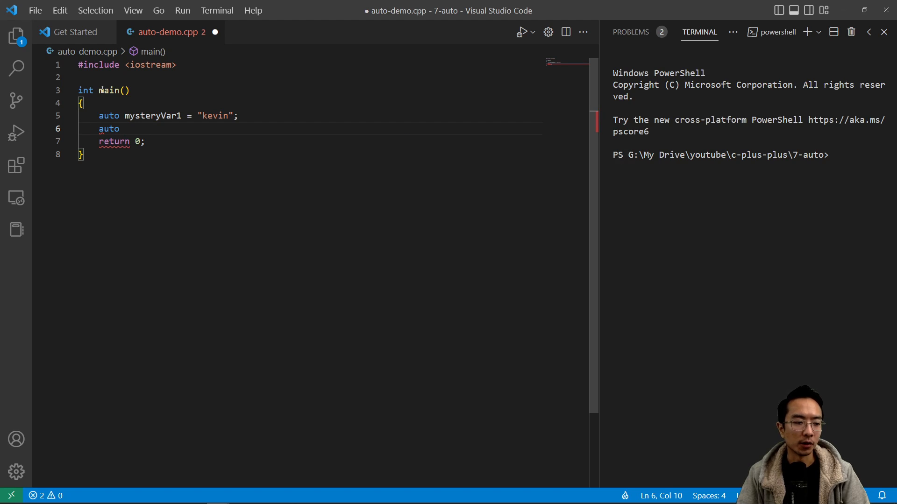
{"action": "type", "text": "myst"}
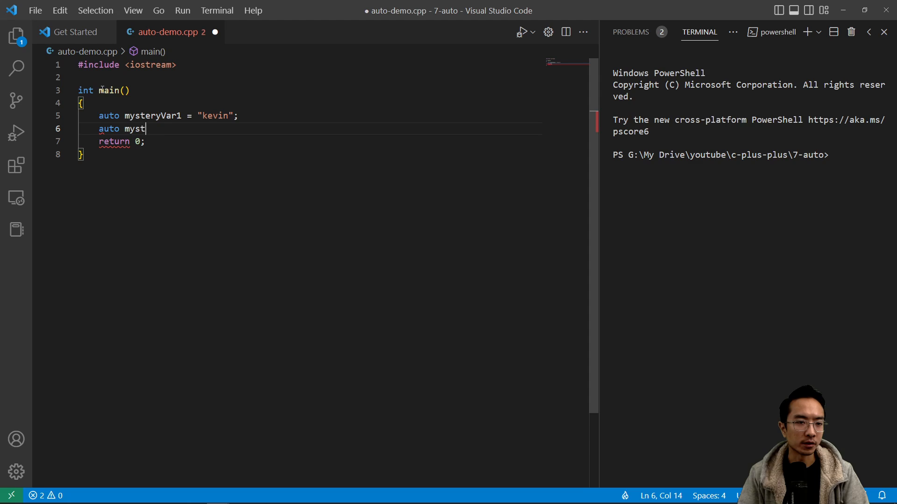
{"action": "type", "text": "eryVar2 = "}
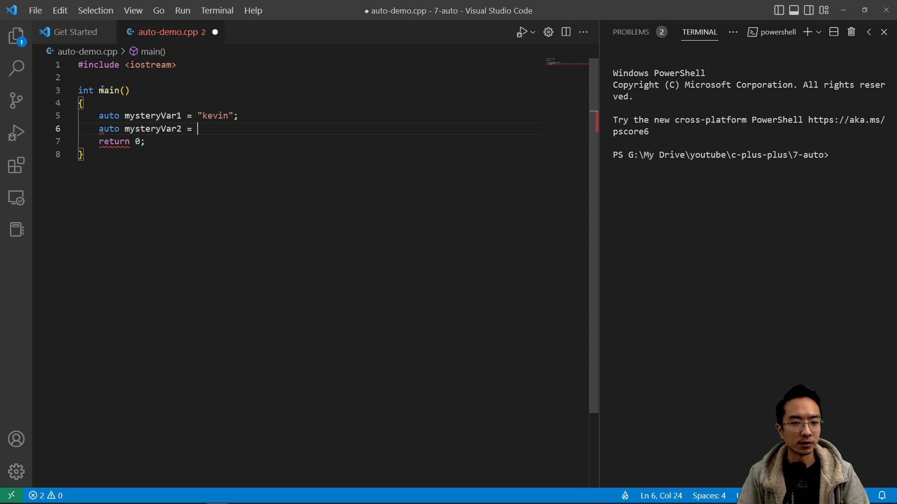
{"action": "type", "text": "1."}
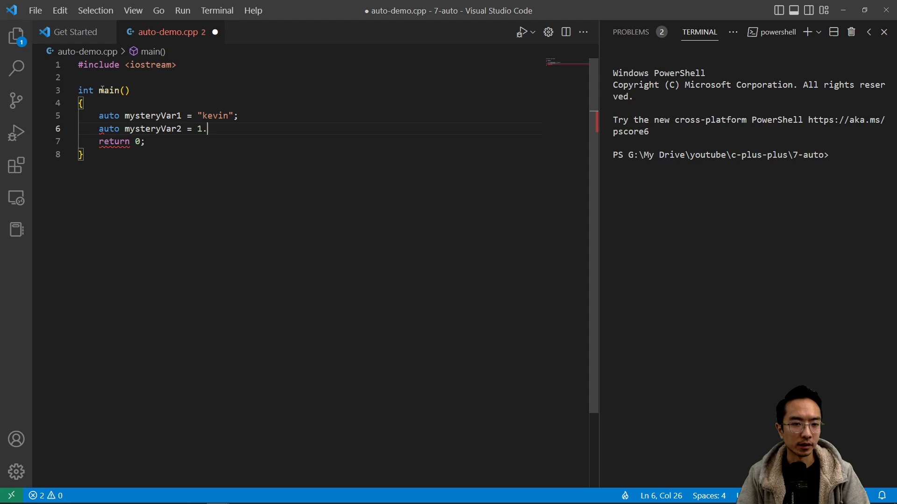
{"action": "type", "text": "23423;"}
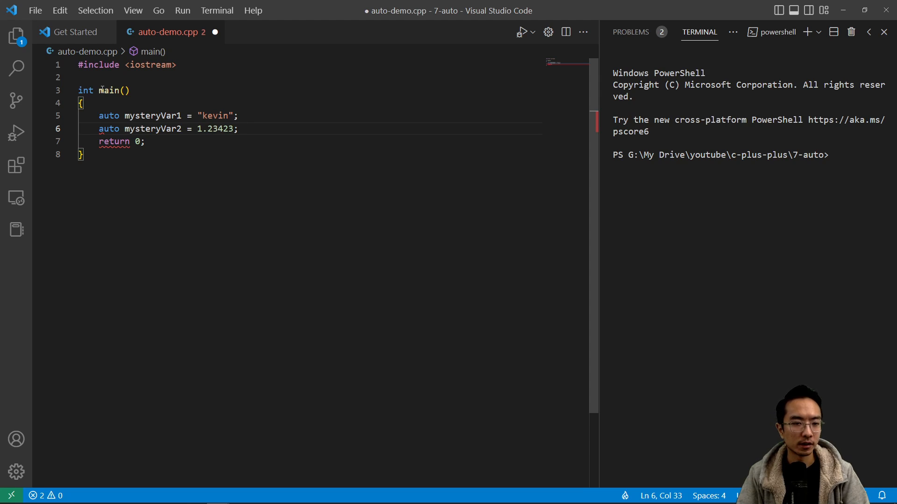
Save auto-demo.cpp, breakpoint the return line, and start debugging with C++ (GDB/LLDB).
{"action": "key", "text": "ctrl+s"}
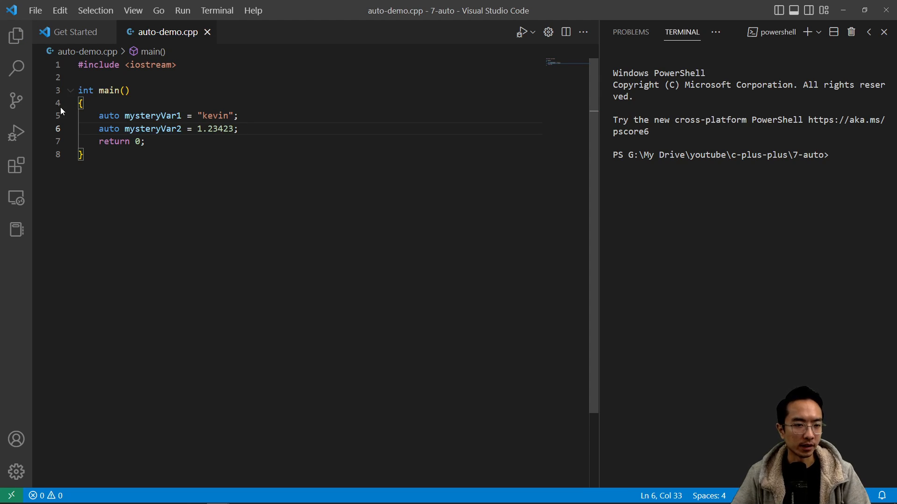
{"action": "left_click", "coordinate": [40, 141]}
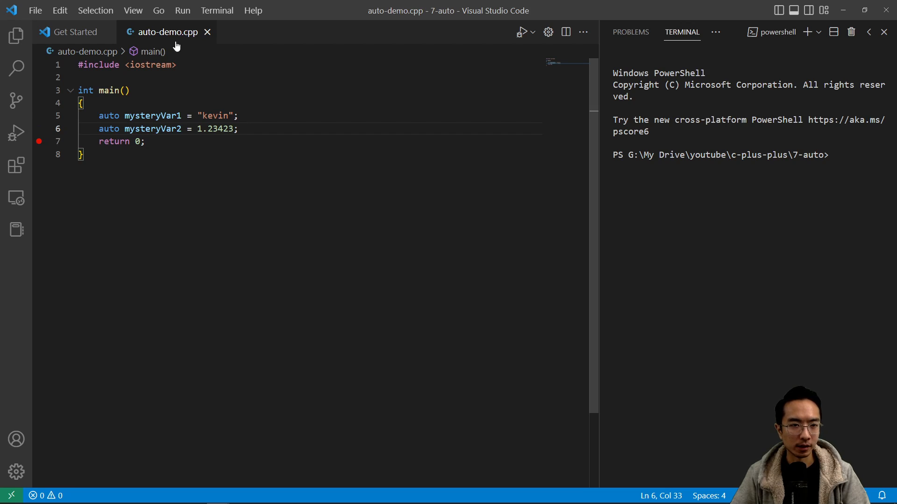
{"action": "left_click", "coordinate": [182, 10]}
{"action": "left_click", "coordinate": [221, 29]}
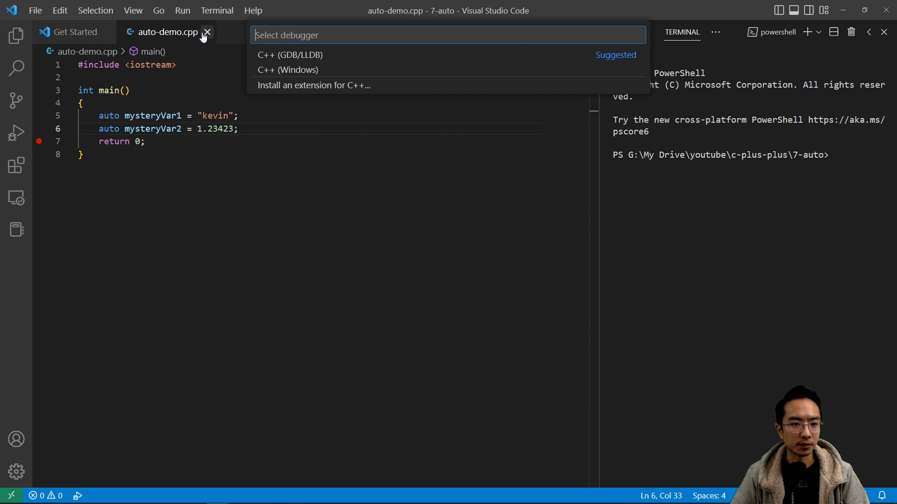
{"action": "left_click", "coordinate": [308, 64]}
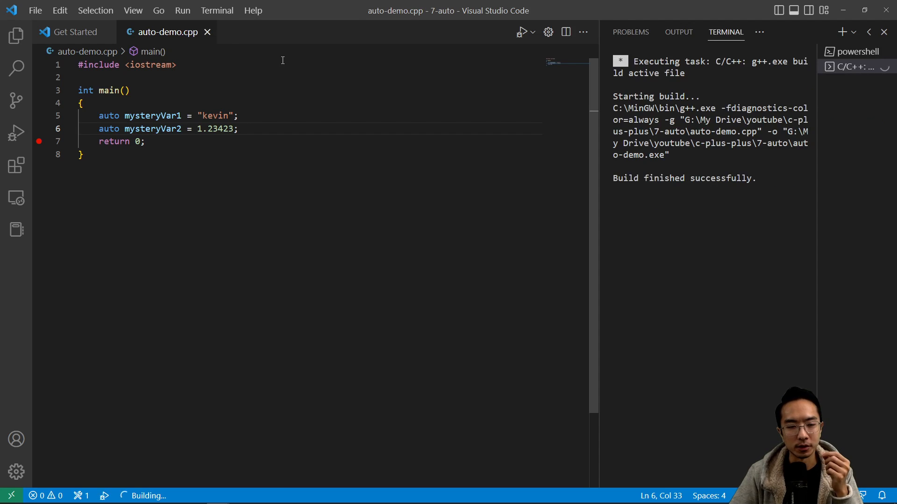